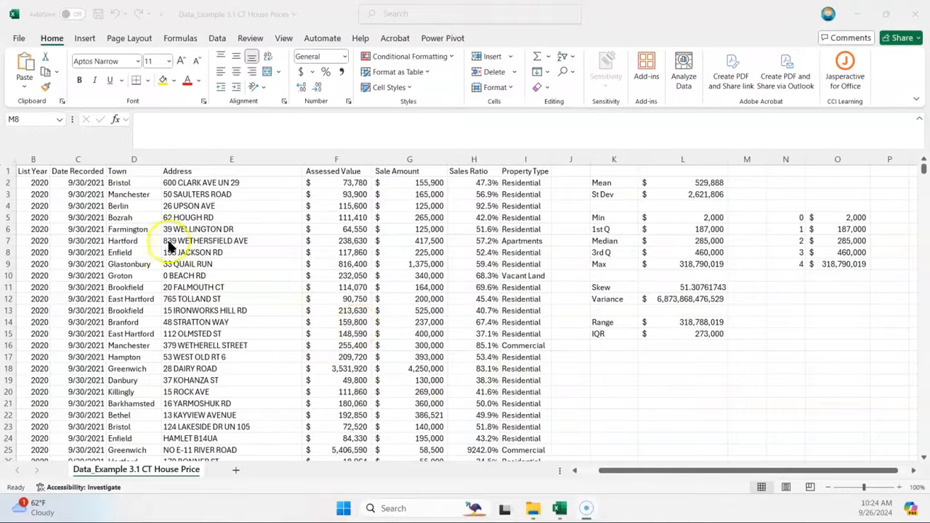
Step: Make sure the Analysis ToolPak is enabled among the Excel add-ins
{"action": "left_click", "coordinate": [16, 40]}
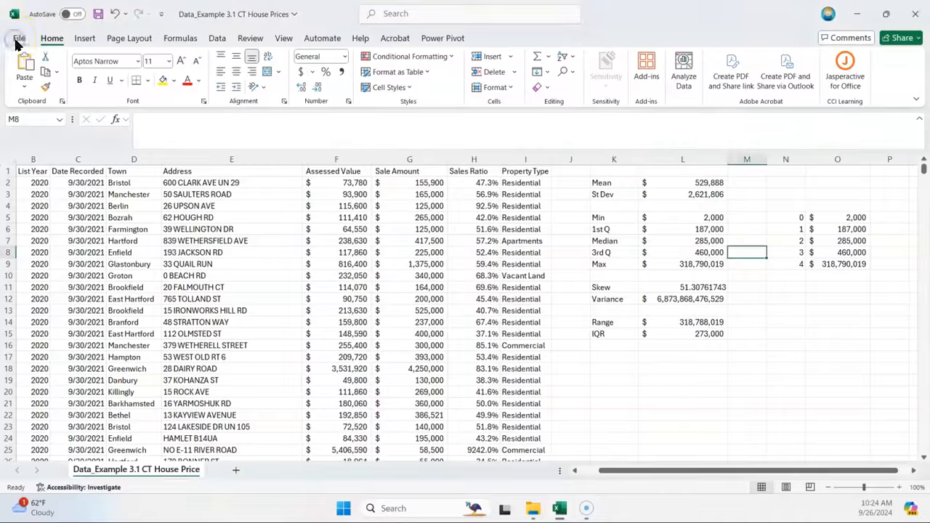
{"action": "left_click", "coordinate": [19, 42]}
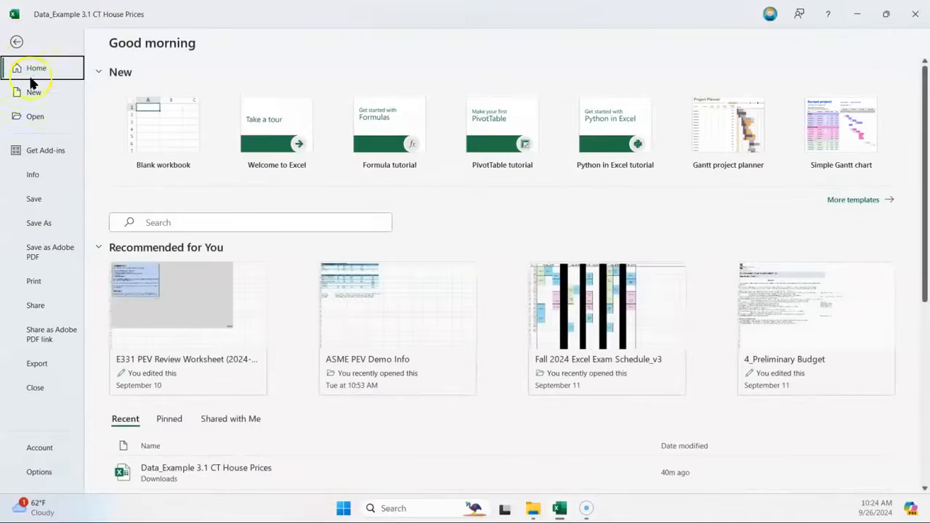
{"action": "left_click", "coordinate": [47, 473]}
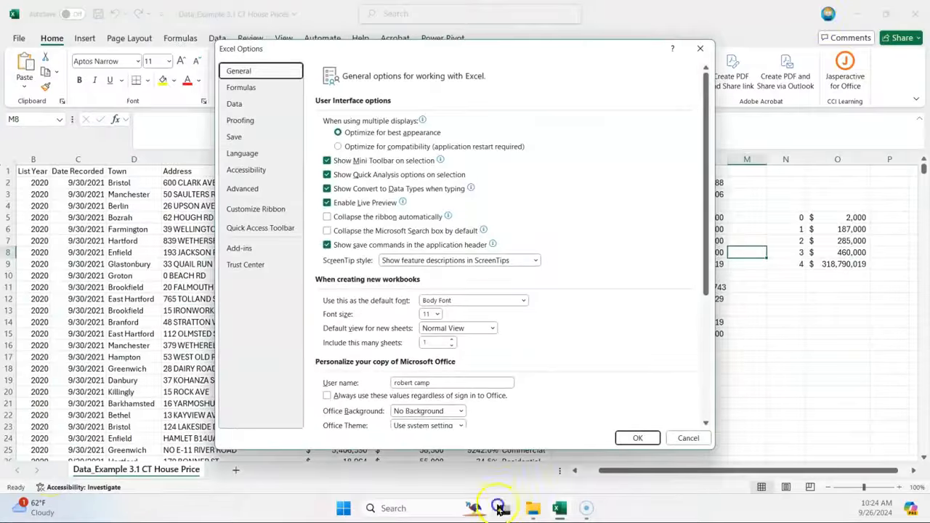
{"action": "left_click", "coordinate": [245, 249]}
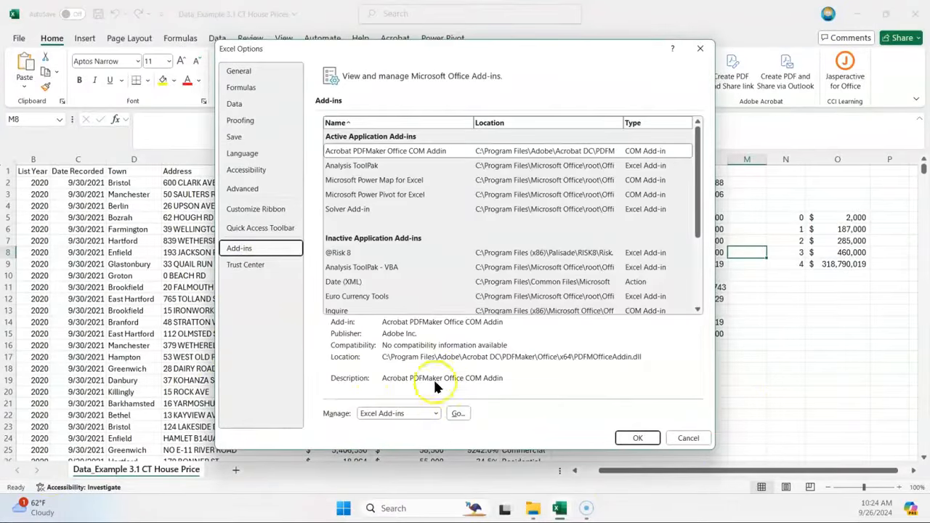
{"action": "left_click", "coordinate": [458, 414]}
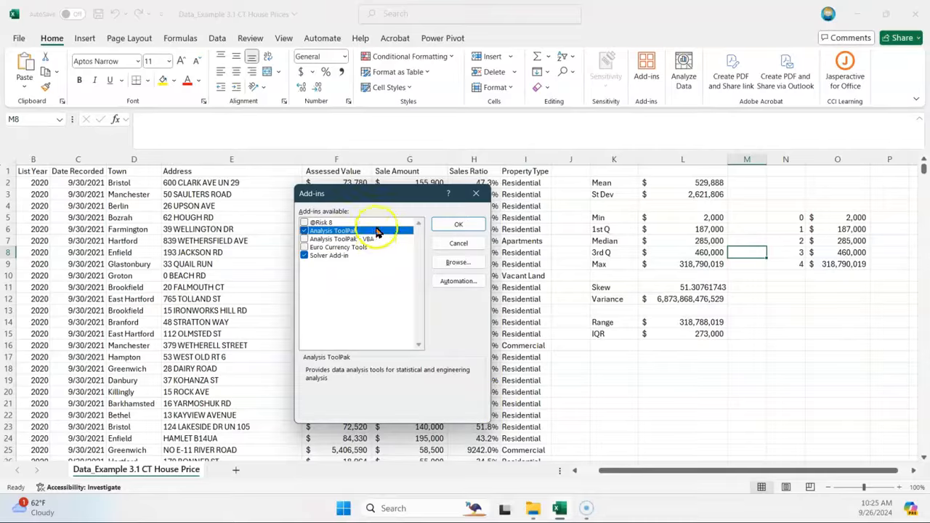
{"action": "left_click", "coordinate": [452, 224]}
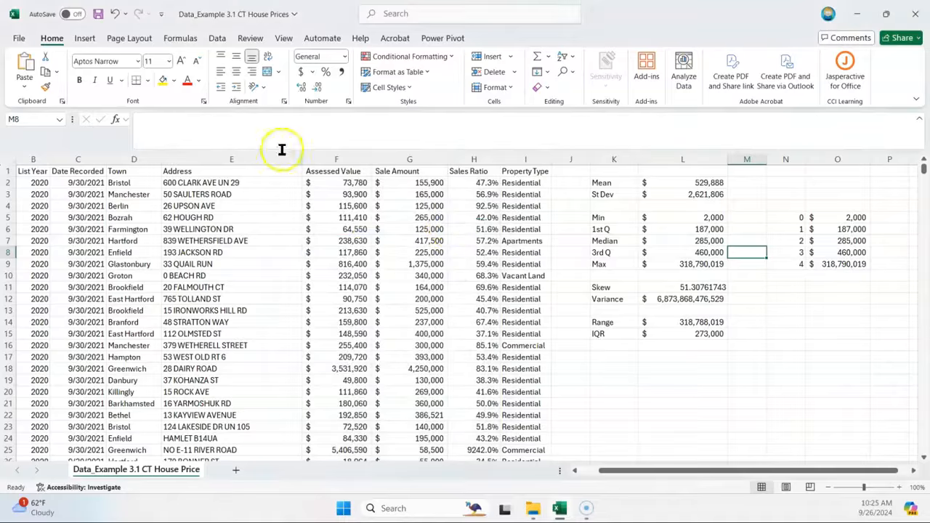
Step: Start the Descriptive Statistics tool from the Data Analysis tools
{"action": "left_click", "coordinate": [216, 40]}
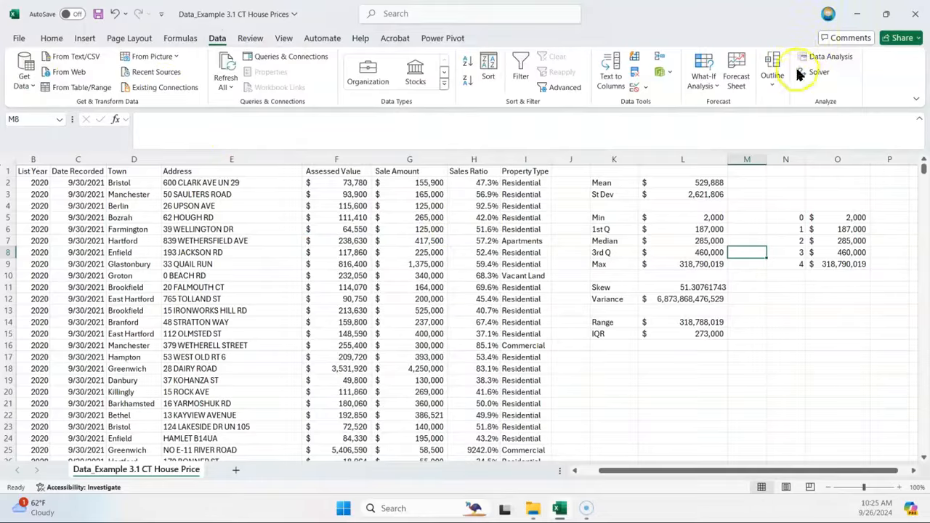
{"action": "left_click", "coordinate": [840, 60]}
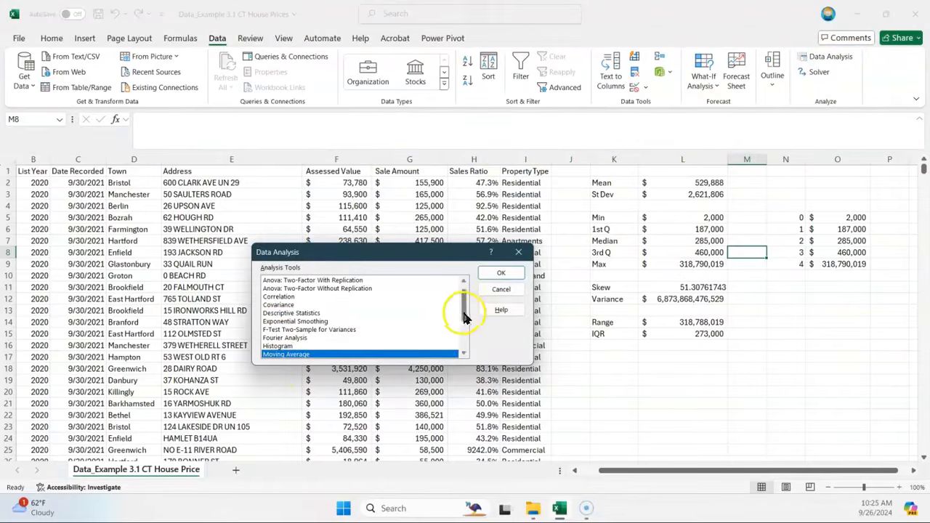
{"action": "left_click_drag", "start_coordinate": [463, 316], "coordinate": [467, 292]}
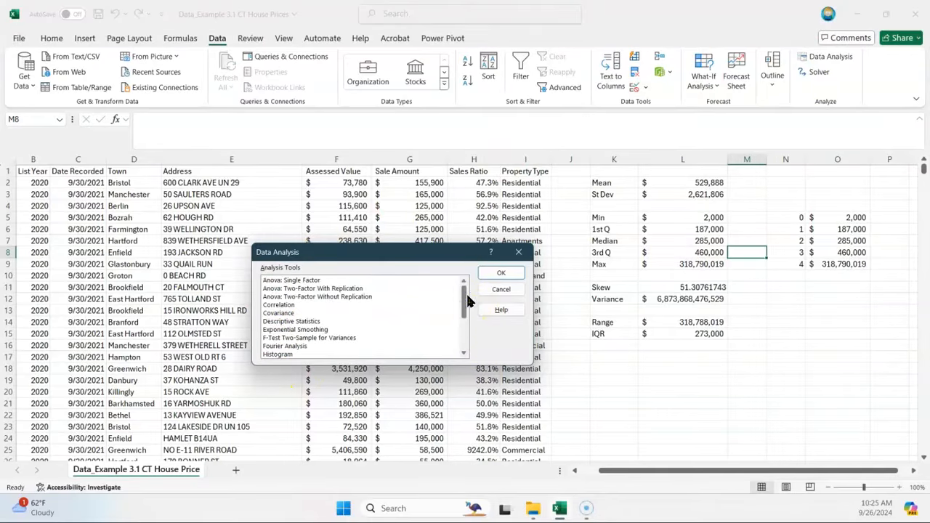
{"action": "left_click_drag", "start_coordinate": [353, 253], "coordinate": [287, 155]}
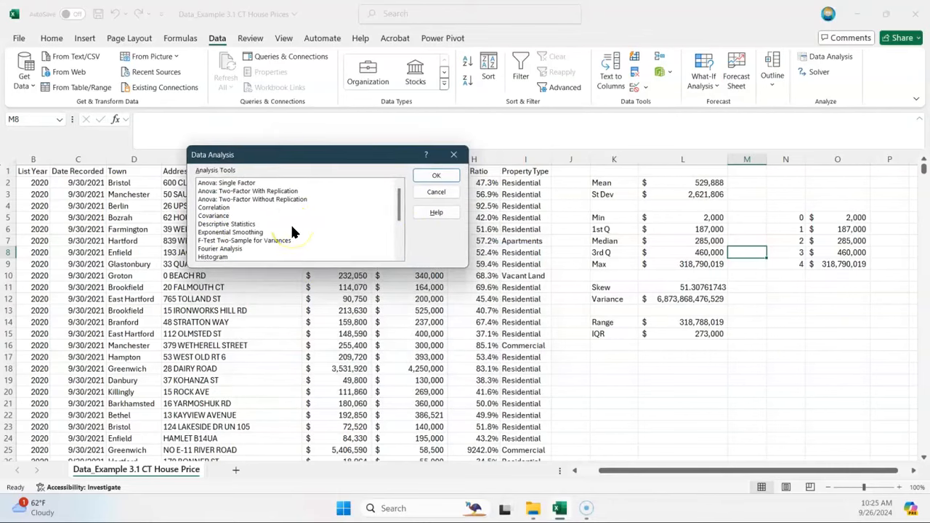
{"action": "left_click_drag", "start_coordinate": [399, 205], "coordinate": [402, 215]}
{"action": "left_click", "coordinate": [251, 233]}
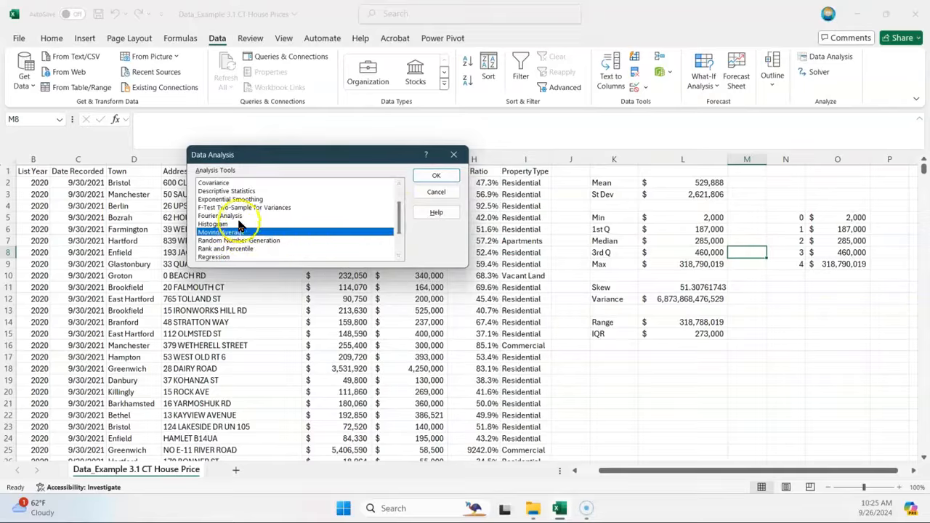
{"action": "left_click", "coordinate": [234, 190]}
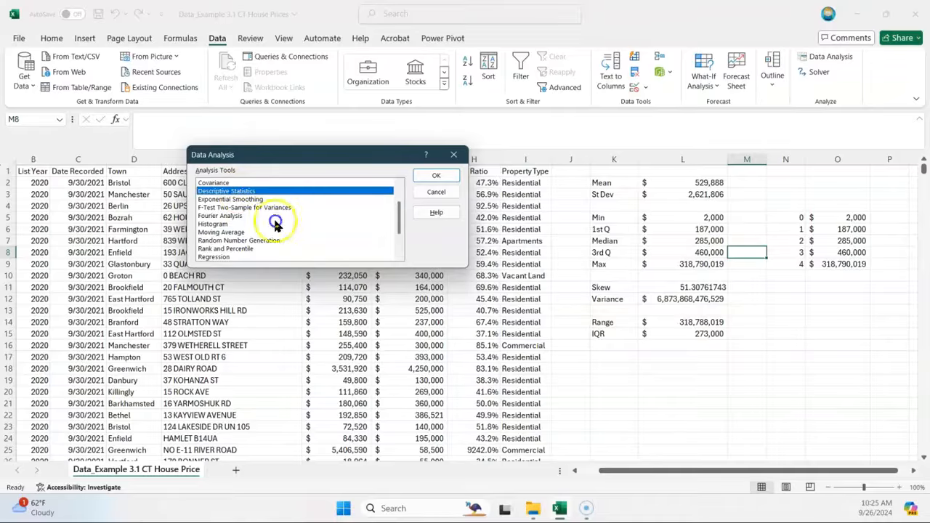
{"action": "left_click", "coordinate": [436, 176]}
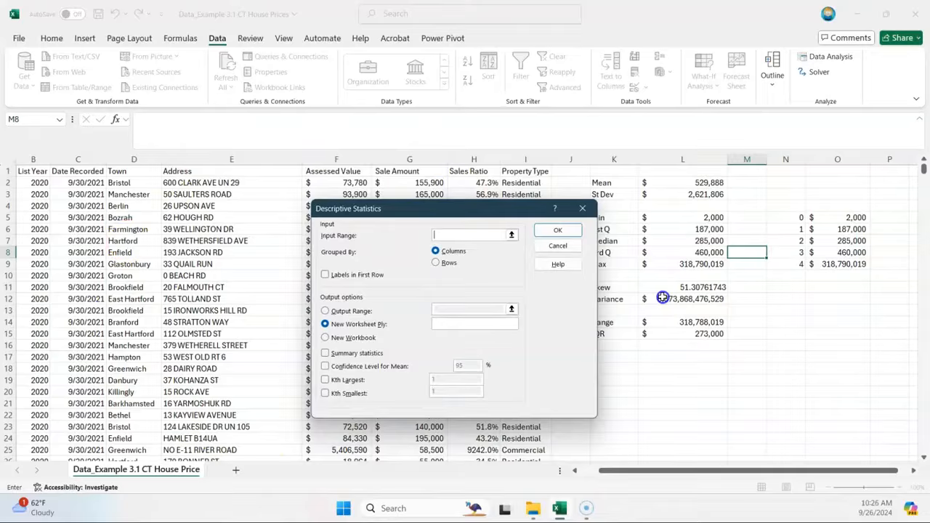
{"action": "left_click", "coordinate": [511, 235]}
{"action": "left_click_drag", "start_coordinate": [422, 264], "coordinate": [416, 346]}
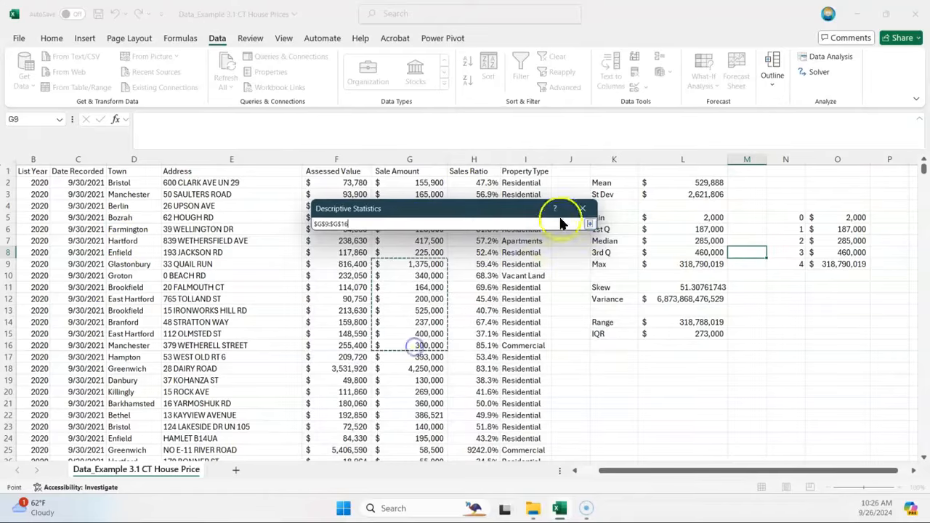
{"action": "left_click", "coordinate": [589, 228]}
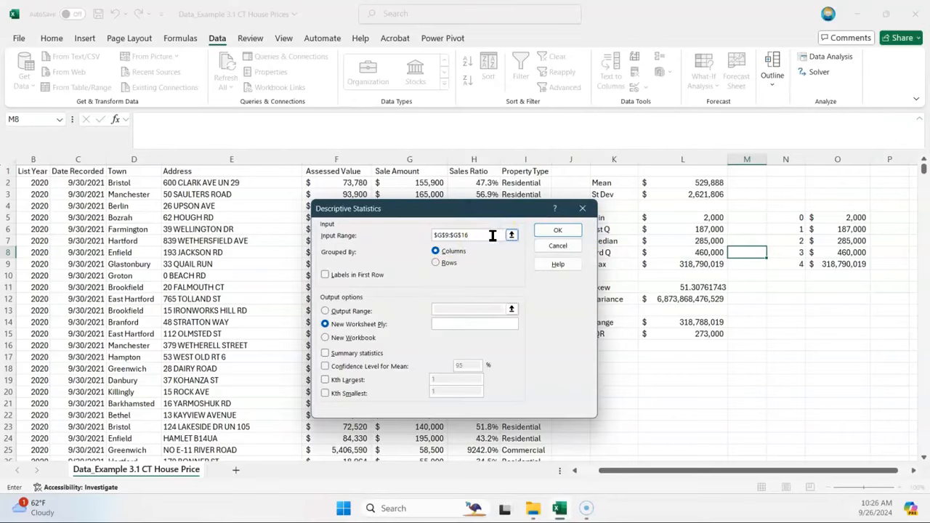
Step: Set the input range to the full list of sale amounts, $G$2:$G$66592
{"action": "key", "text": "BackSpace"}
{"action": "key", "text": "BackSpace"}
{"action": "key", "text": "BackSpace"}
{"action": "key", "text": "BackSpace"}
{"action": "key", "text": "BackSpace"}
{"action": "key", "text": "BackSpace"}
{"action": "key", "text": "BackSpace"}
{"action": "key", "text": "BackSpace"}
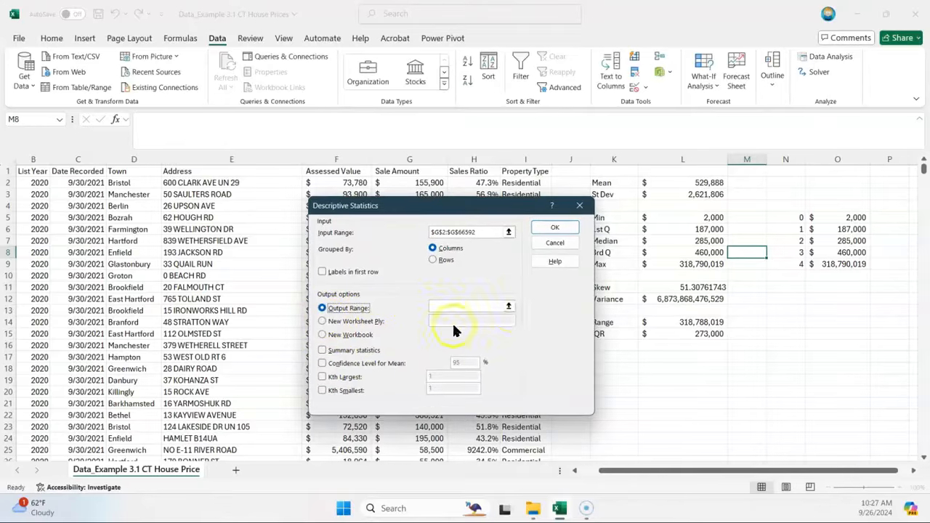
Step: Set the output range of the descriptive statistics to cell K18, below the IQR row
{"action": "left_click", "coordinate": [508, 306]}
{"action": "left_click_drag", "start_coordinate": [675, 467], "coordinate": [685, 470]}
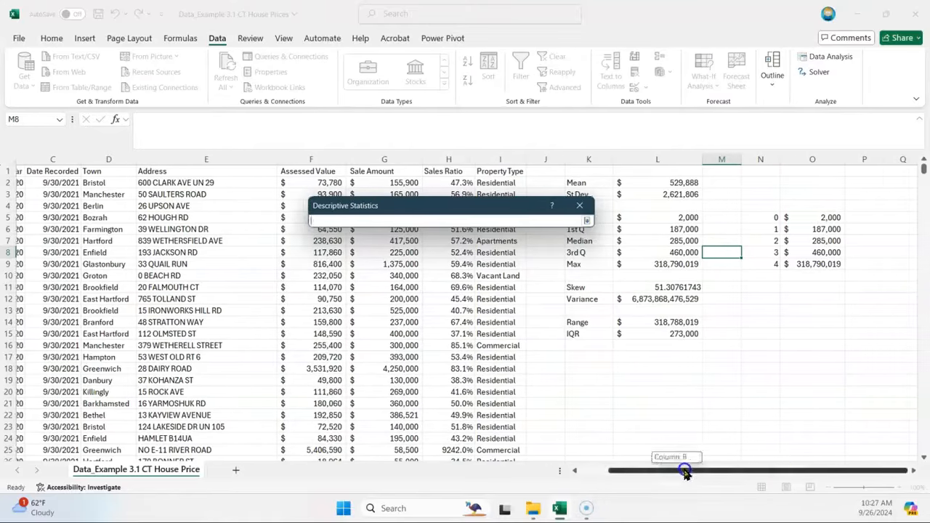
{"action": "left_click", "coordinate": [591, 367]}
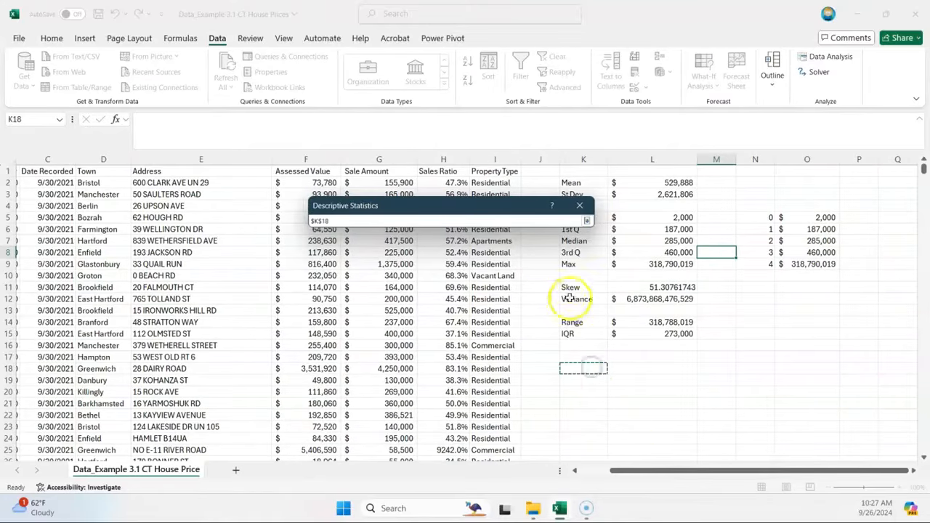
{"action": "left_click", "coordinate": [587, 220]}
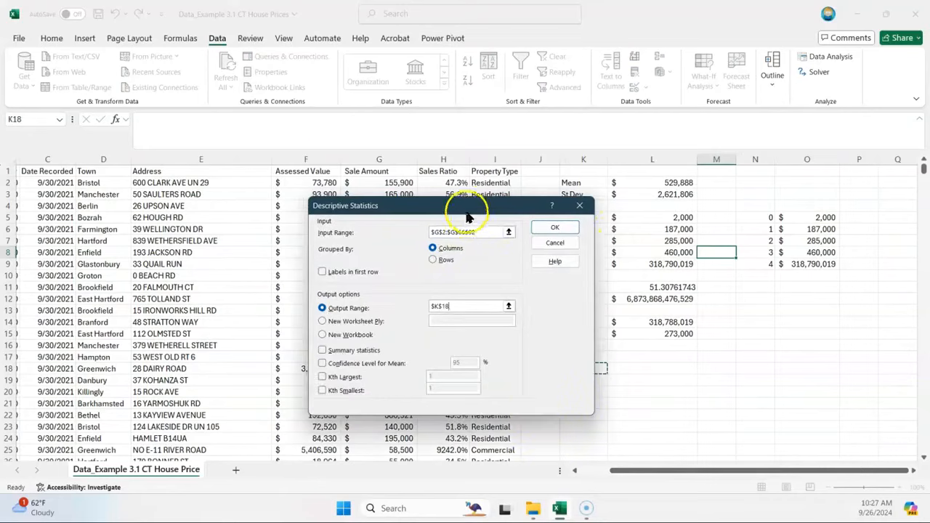
Step: Include Summary statistics in the output and run the descriptive statistics analysis
{"action": "left_click_drag", "start_coordinate": [468, 208], "coordinate": [330, 179]}
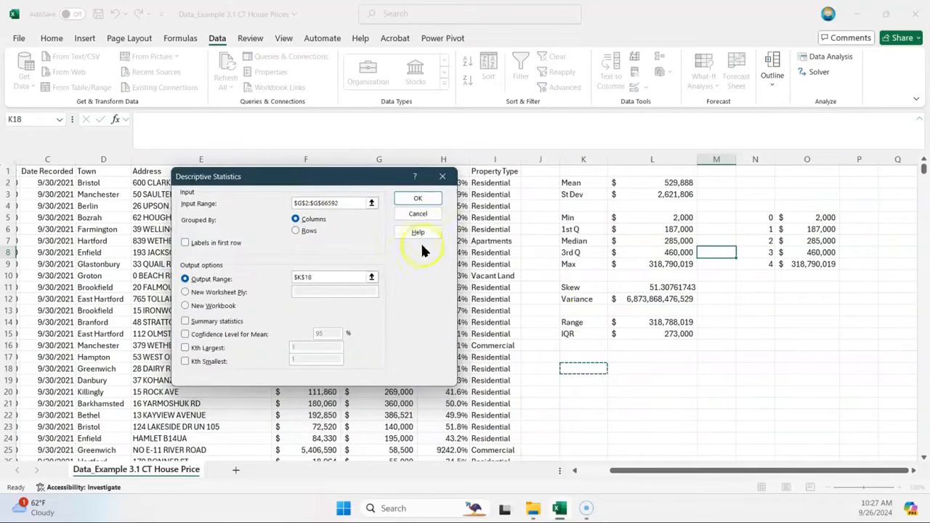
{"action": "left_click", "coordinate": [419, 201]}
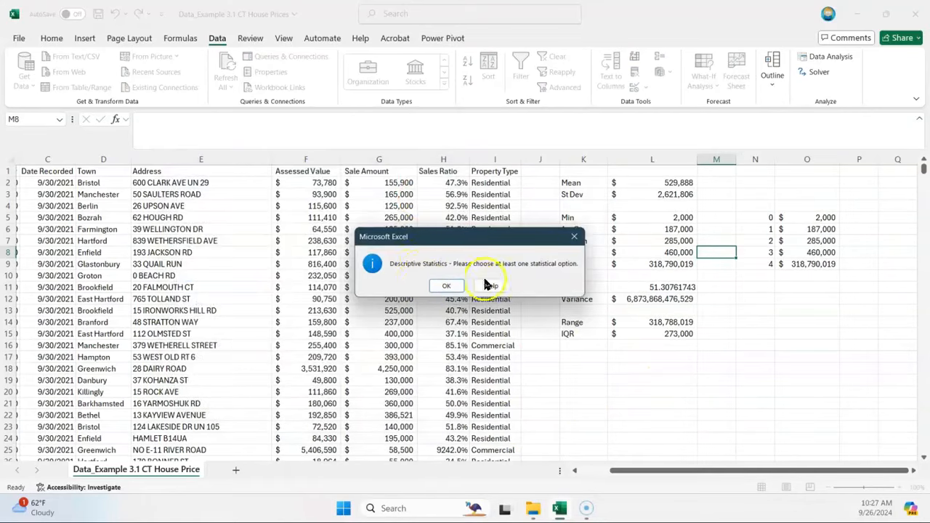
{"action": "left_click", "coordinate": [449, 286]}
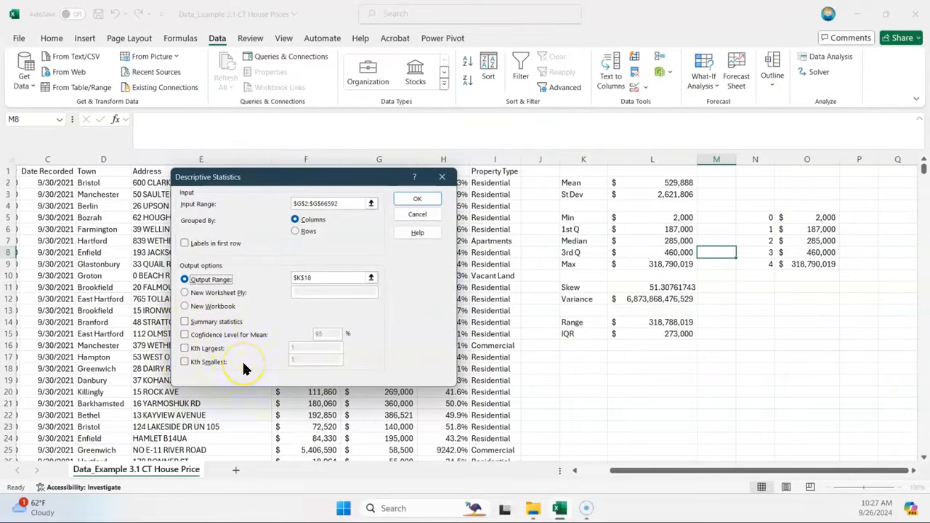
{"action": "left_click", "coordinate": [184, 323]}
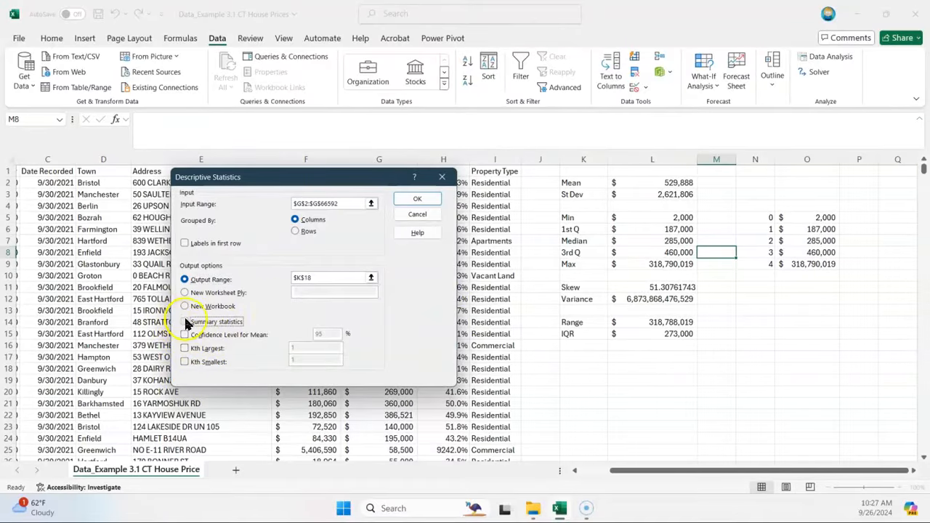
{"action": "left_click", "coordinate": [418, 201]}
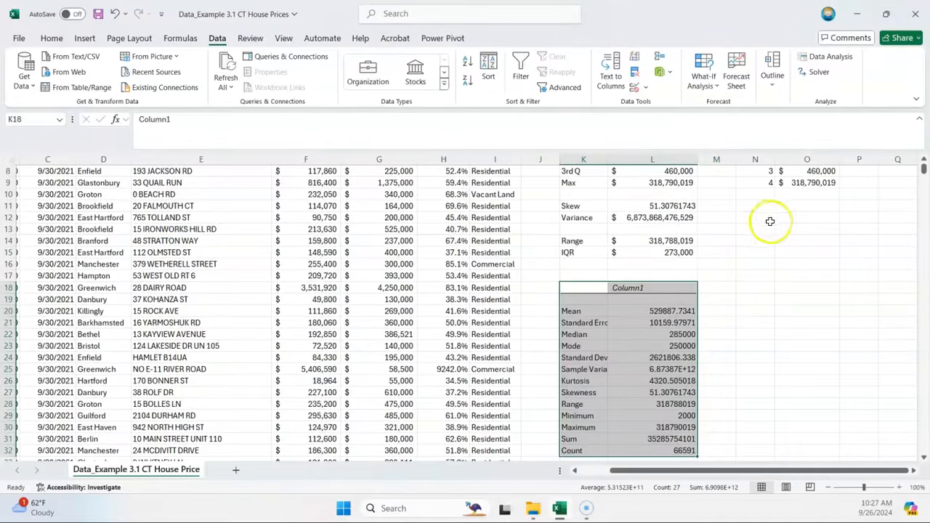
Step: Widen column K so the statistic labels in the new output table fit completely
{"action": "left_click_drag", "start_coordinate": [607, 159], "coordinate": [629, 159]}
{"action": "scroll", "coordinate": [737, 356], "scroll_direction": "down", "scroll_amount": 1}
{"action": "scroll", "coordinate": [737, 356], "scroll_direction": "down", "scroll_amount": 1}
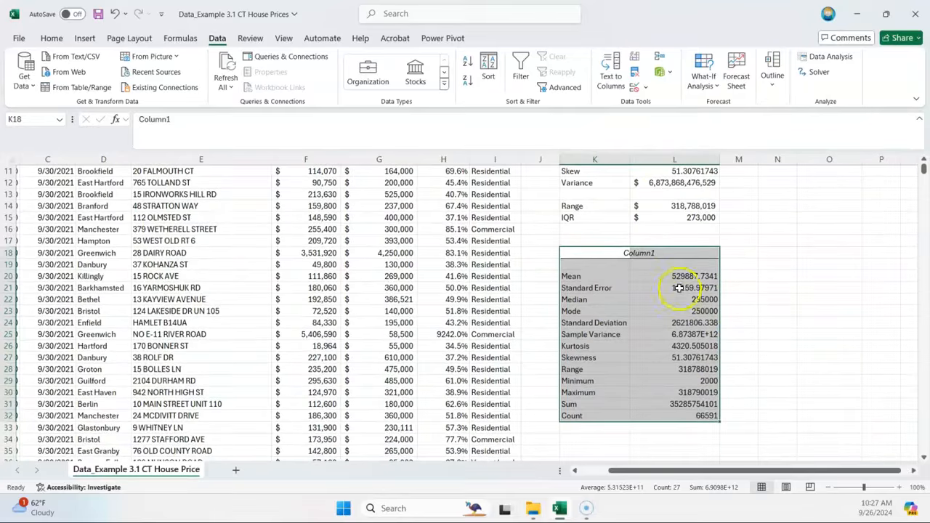
Step: Compare the generated statistics with the manual calculations above and review each value from the mean to the count
{"action": "scroll", "coordinate": [685, 298], "scroll_direction": "up", "scroll_amount": 2}
{"action": "scroll", "coordinate": [710, 351], "scroll_direction": "up", "scroll_amount": 3}
{"action": "scroll", "coordinate": [712, 349], "scroll_direction": "down", "scroll_amount": 2}
{"action": "scroll", "coordinate": [716, 346], "scroll_direction": "up", "scroll_amount": 2}
{"action": "scroll", "coordinate": [713, 341], "scroll_direction": "down", "scroll_amount": 1}
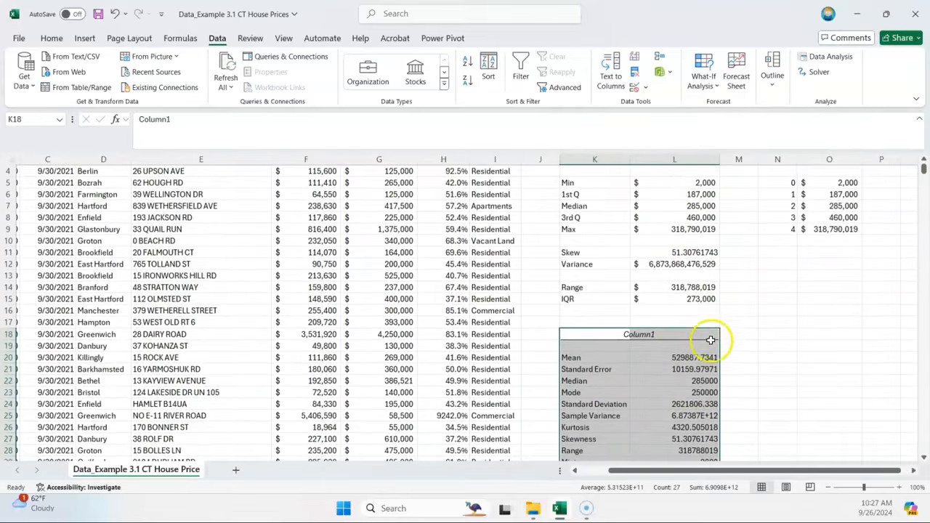
{"action": "scroll", "coordinate": [705, 331], "scroll_direction": "down", "scroll_amount": 1}
{"action": "left_click", "coordinate": [683, 325]}
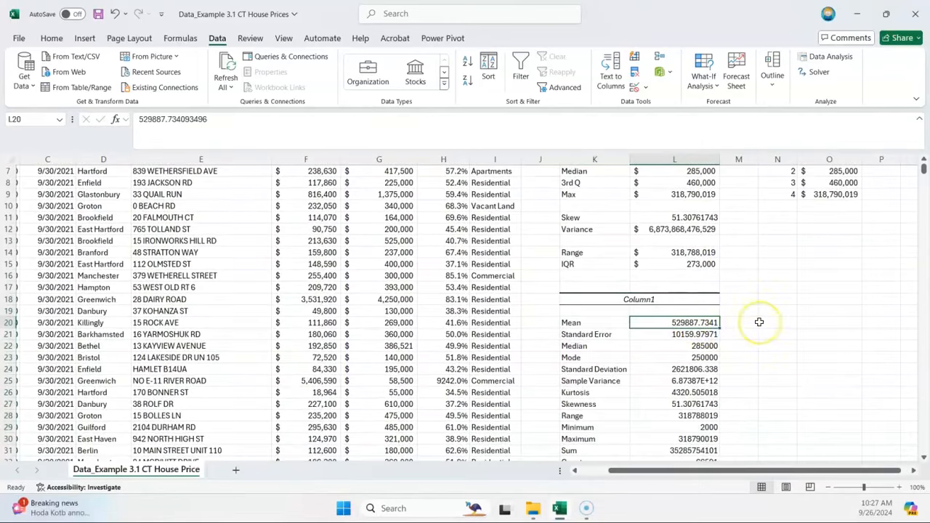
{"action": "key", "text": "Down"}
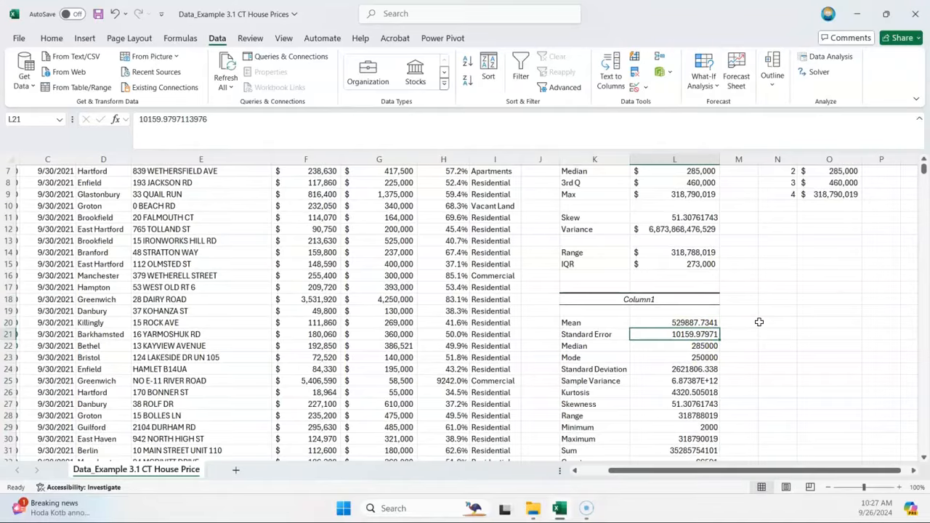
{"action": "key", "text": "Down"}
{"action": "key", "text": "Down"}
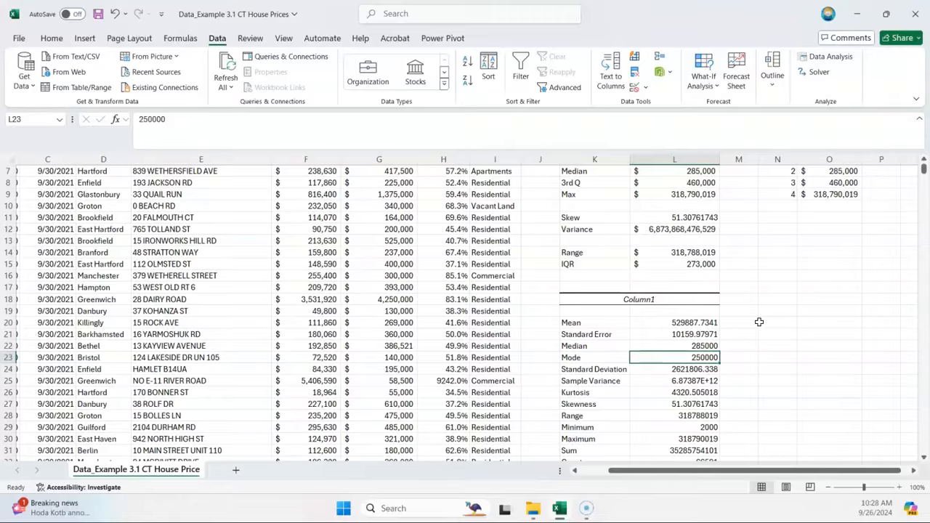
{"action": "key", "text": "Down"}
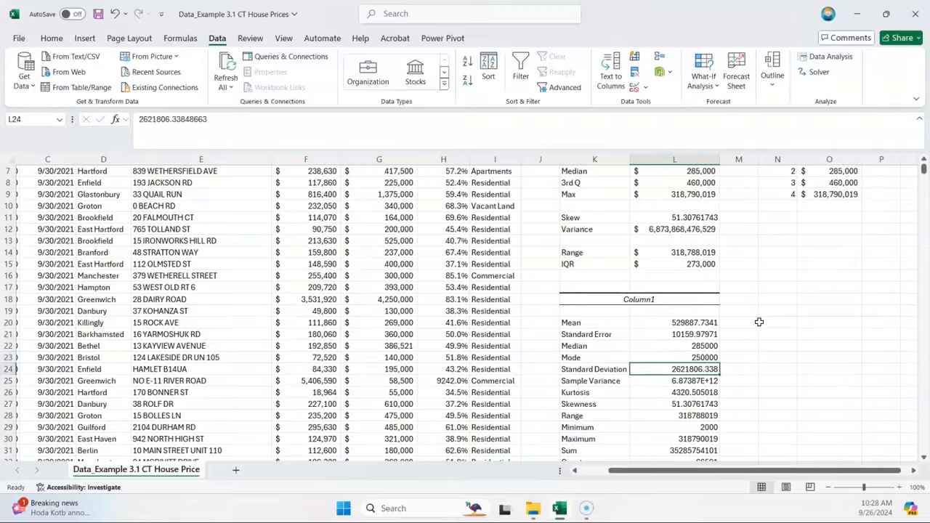
{"action": "scroll", "coordinate": [758, 322], "scroll_direction": "down", "scroll_amount": 1}
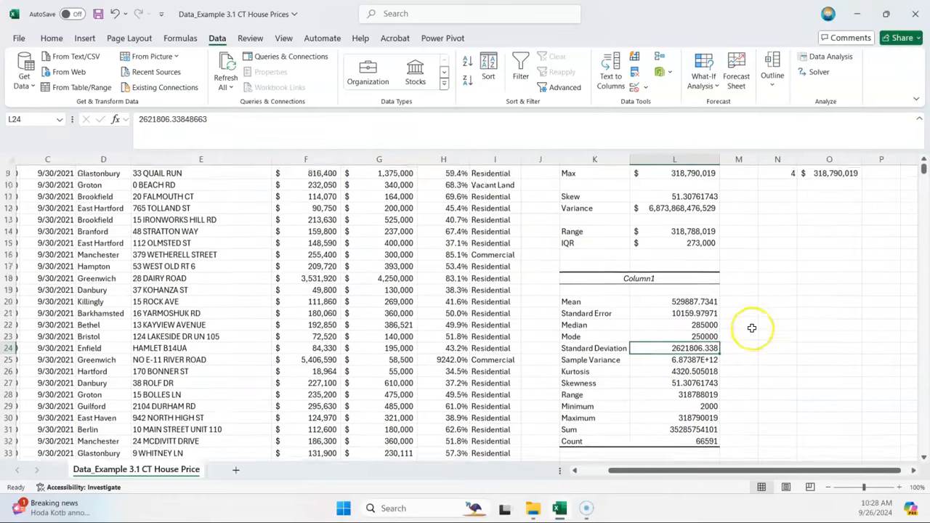
{"action": "key", "text": "Down"}
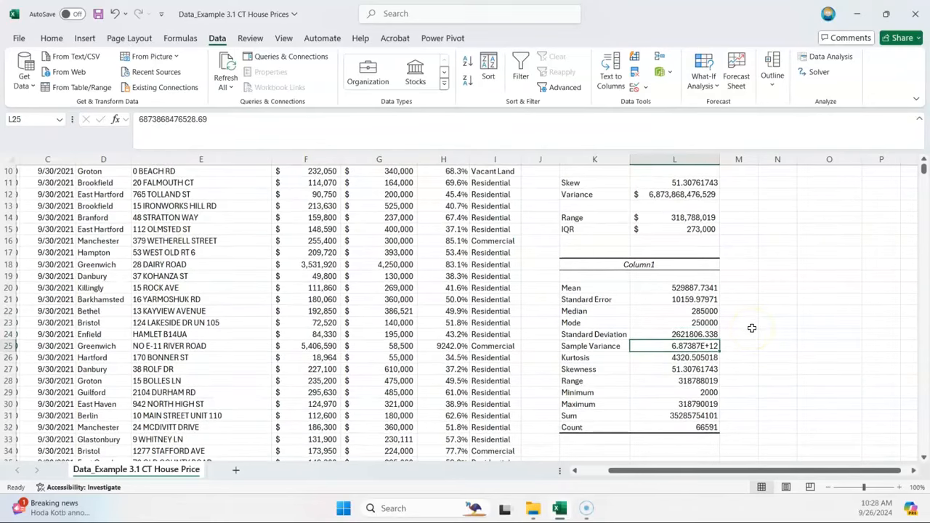
{"action": "key", "text": "Down"}
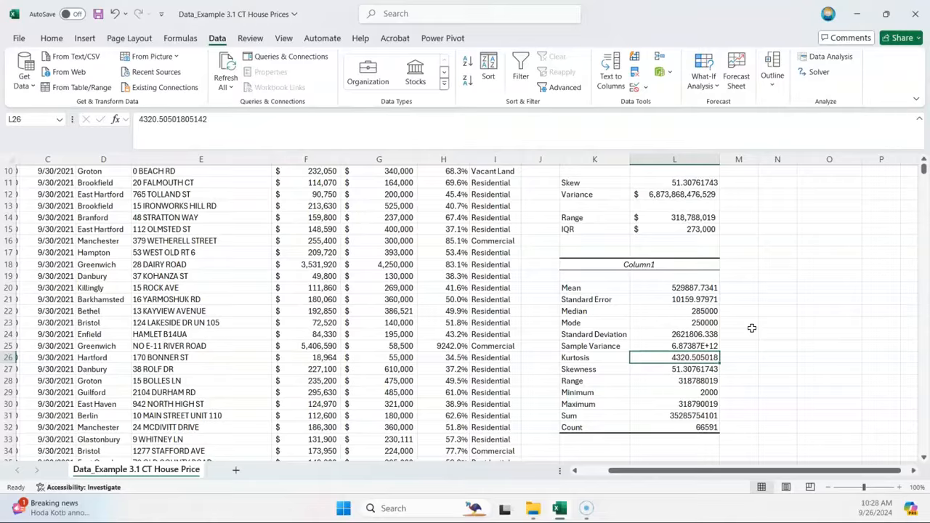
{"action": "key", "text": "Down"}
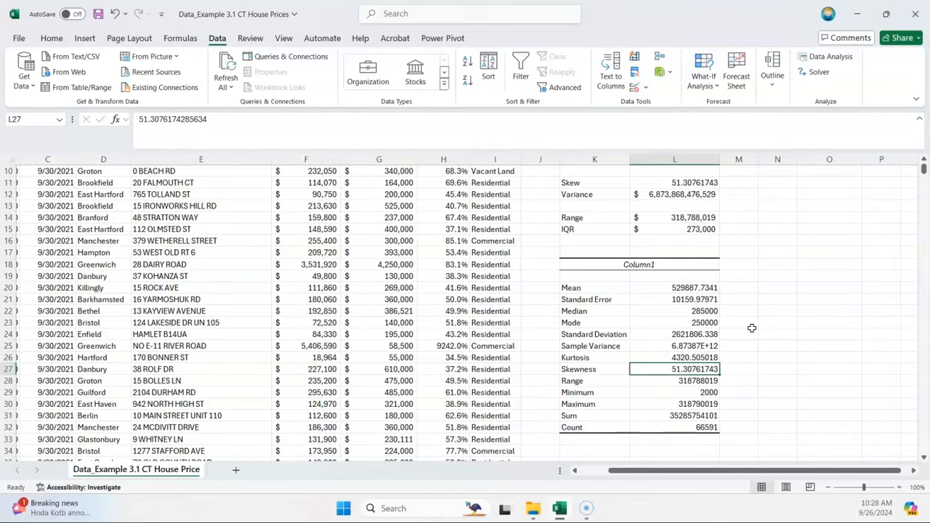
{"action": "key", "text": "Up"}
{"action": "key", "text": "Down"}
{"action": "key", "text": "Down"}
{"action": "key", "text": "Down"}
{"action": "key", "text": "Down"}
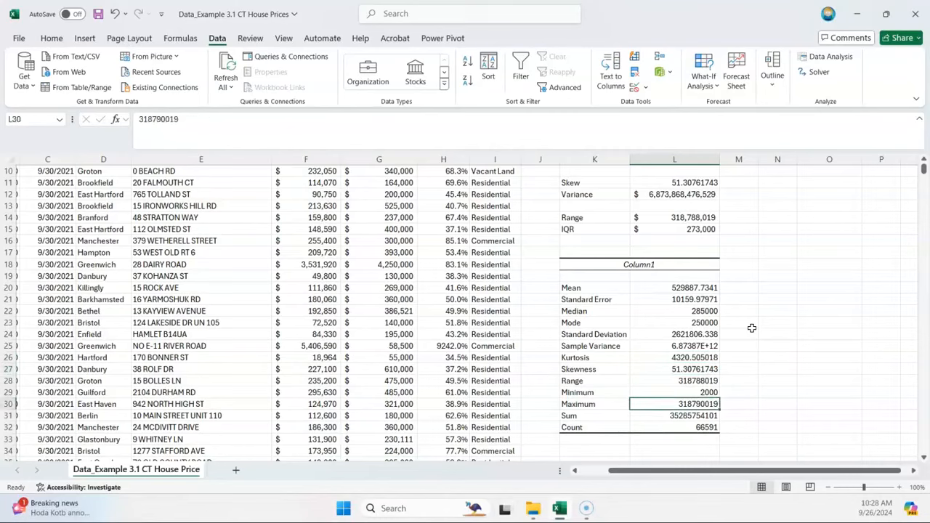
{"action": "key", "text": "Down"}
{"action": "key", "text": "Down"}
{"action": "key", "text": "Up"}
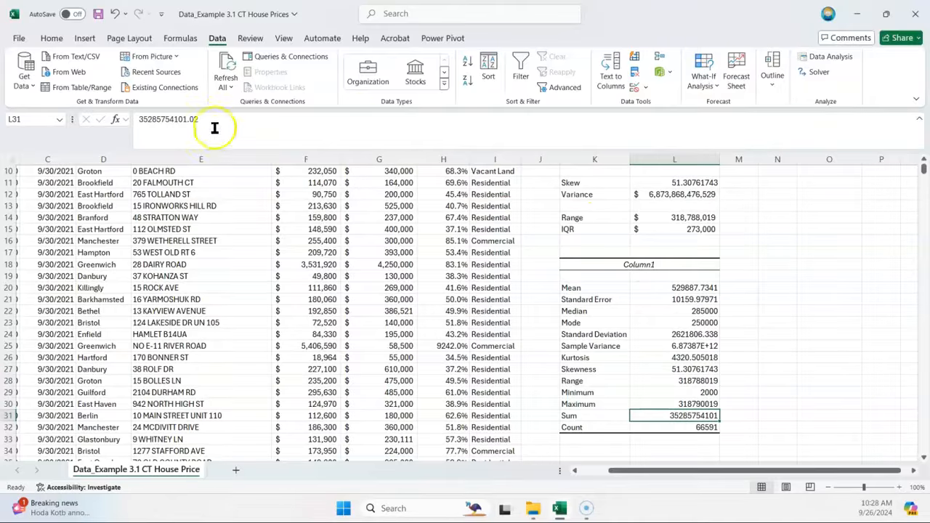
Step: Copy the currency format of the IQR value in L15 to the Sum value in L31
{"action": "left_click", "coordinate": [48, 42]}
{"action": "left_click", "coordinate": [45, 87]}
{"action": "key", "text": "Escape"}
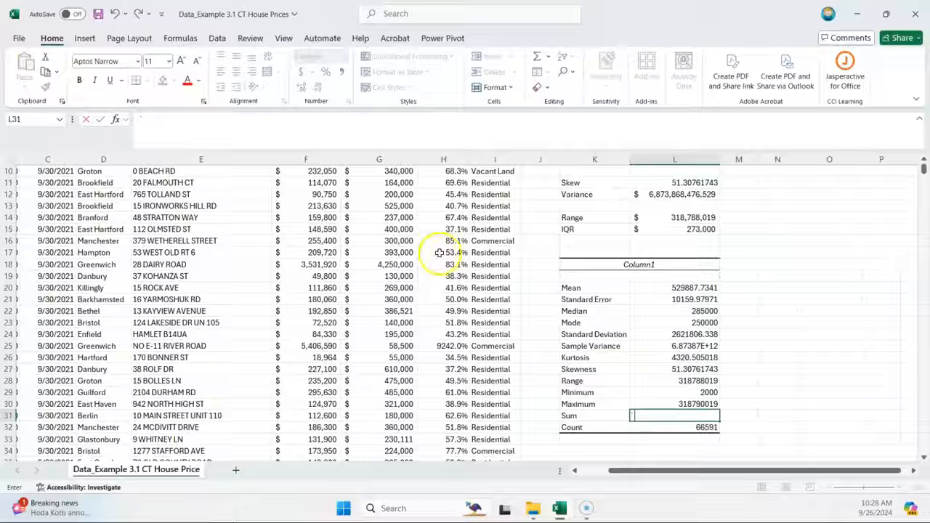
{"action": "left_click", "coordinate": [694, 229]}
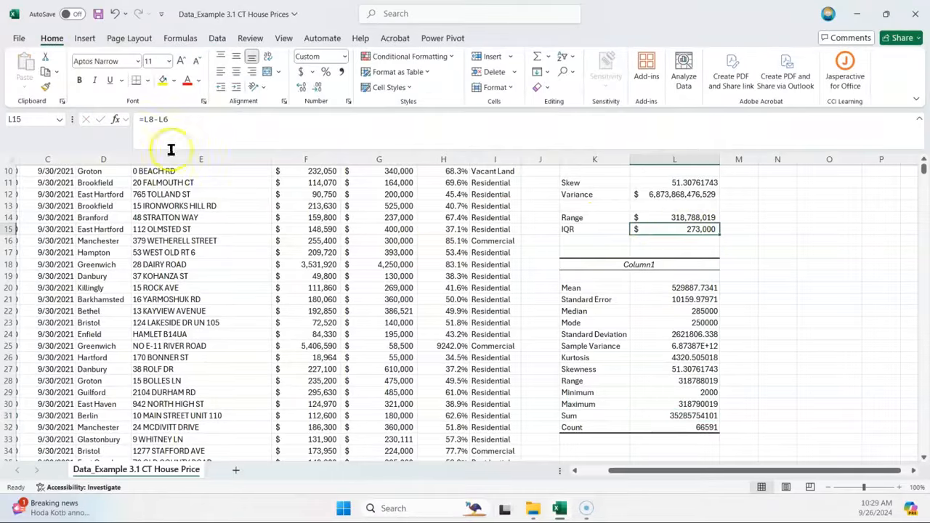
{"action": "left_click", "coordinate": [45, 86]}
{"action": "left_click", "coordinate": [676, 416]}
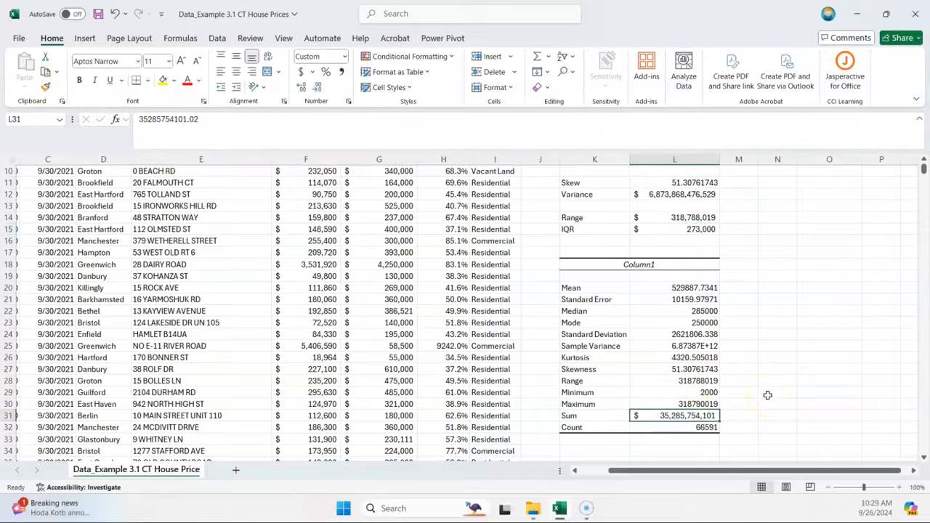
{"action": "key", "text": "Down"}
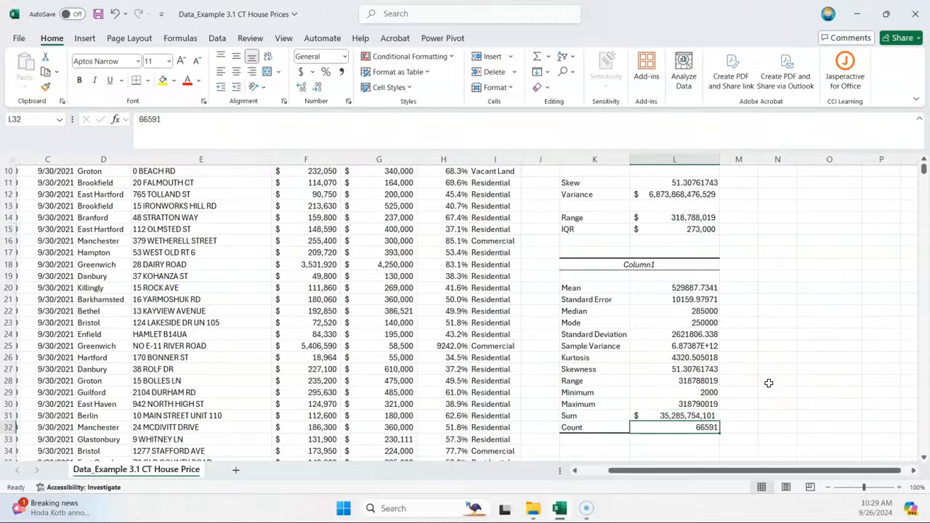